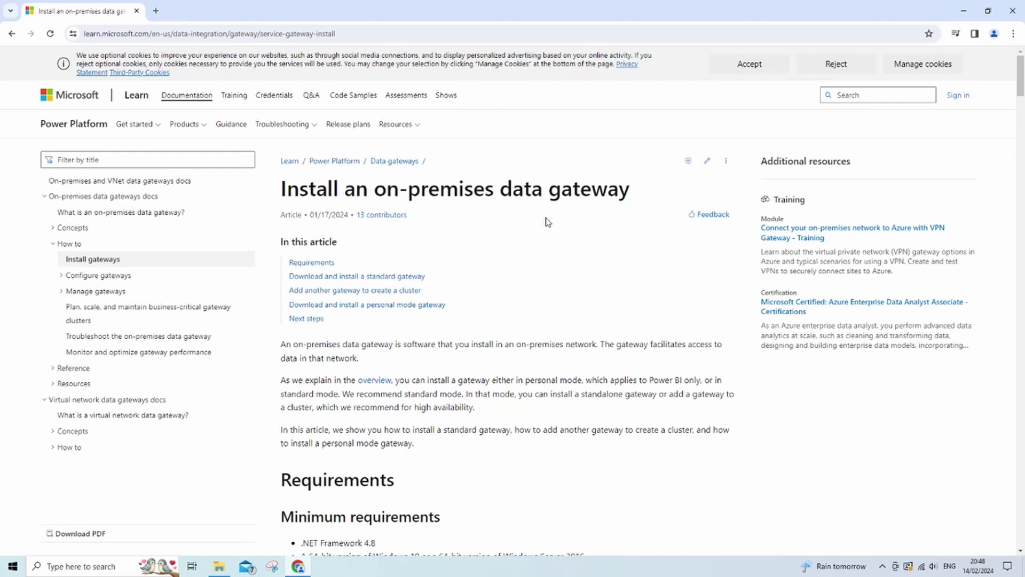
Step: Download the standard gateway installer from Microsoft Learn and launch its setup
left_click(406, 276)
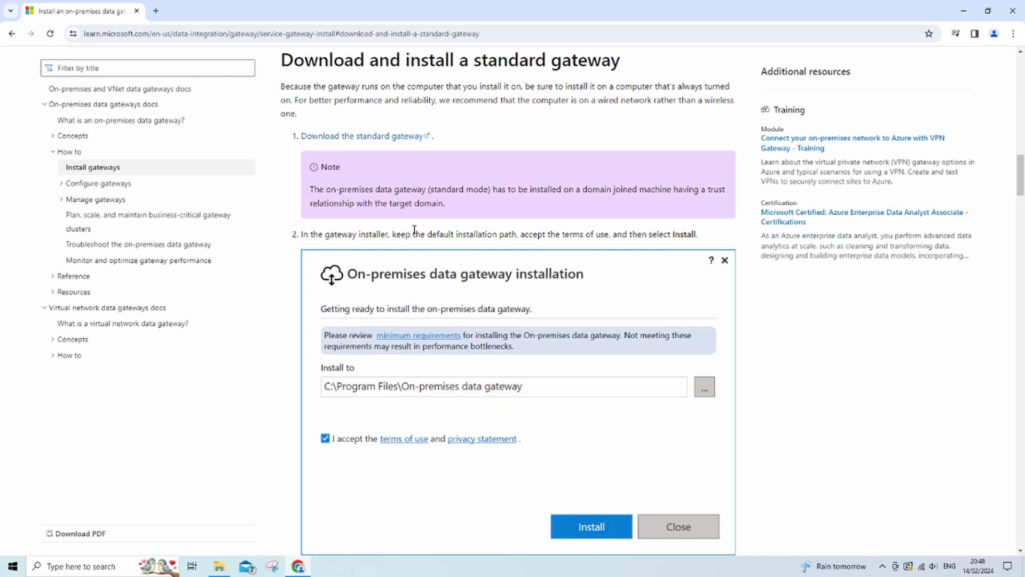
left_click(368, 138)
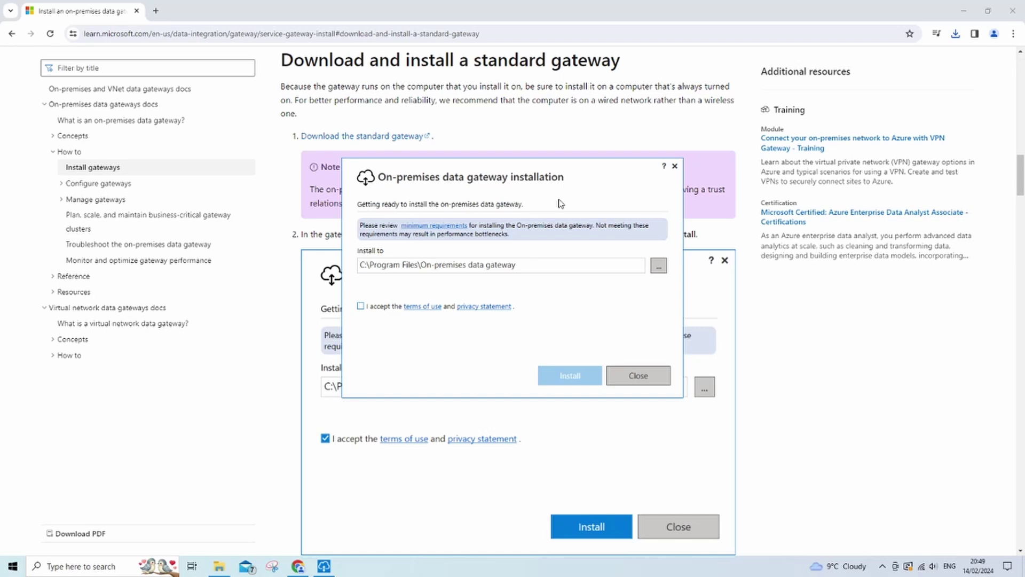
Step: Accept the terms of use and install the gateway to C:\Program Files\On-premises data gateway
left_click(361, 306)
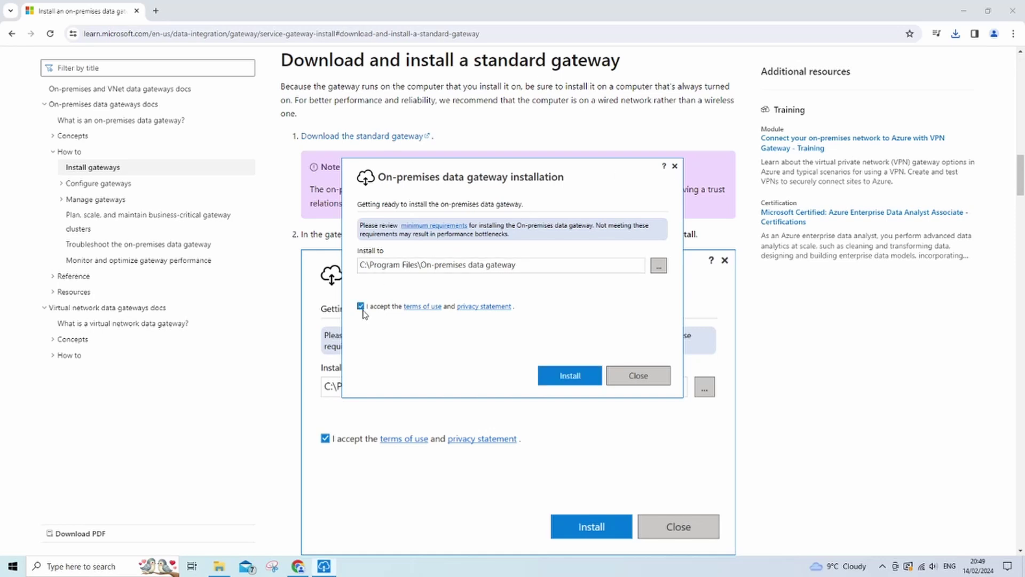
left_click(576, 376)
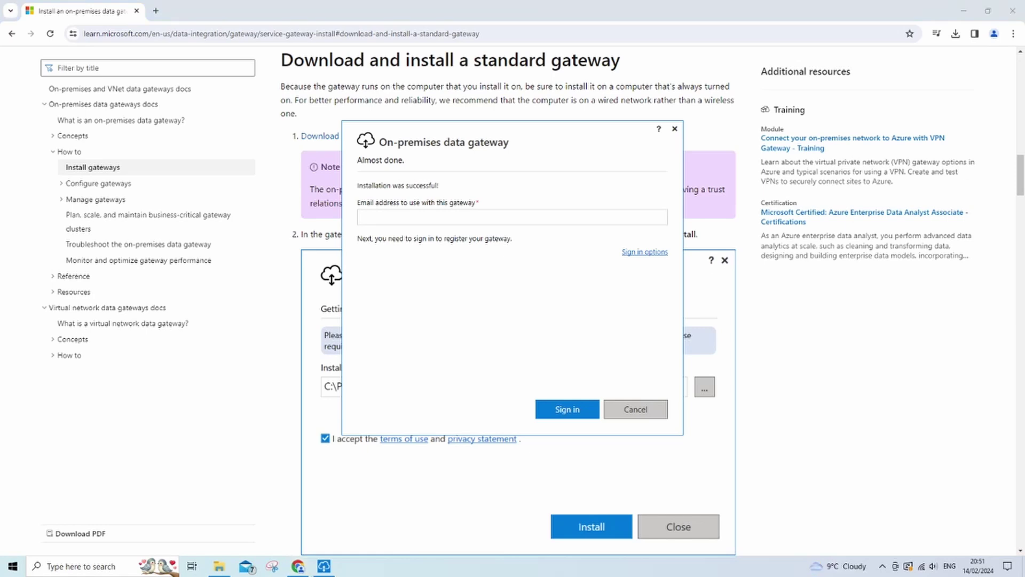
Step: Paste the work account's e-mail into the installer and sign in with that existing account
left_click(480, 224)
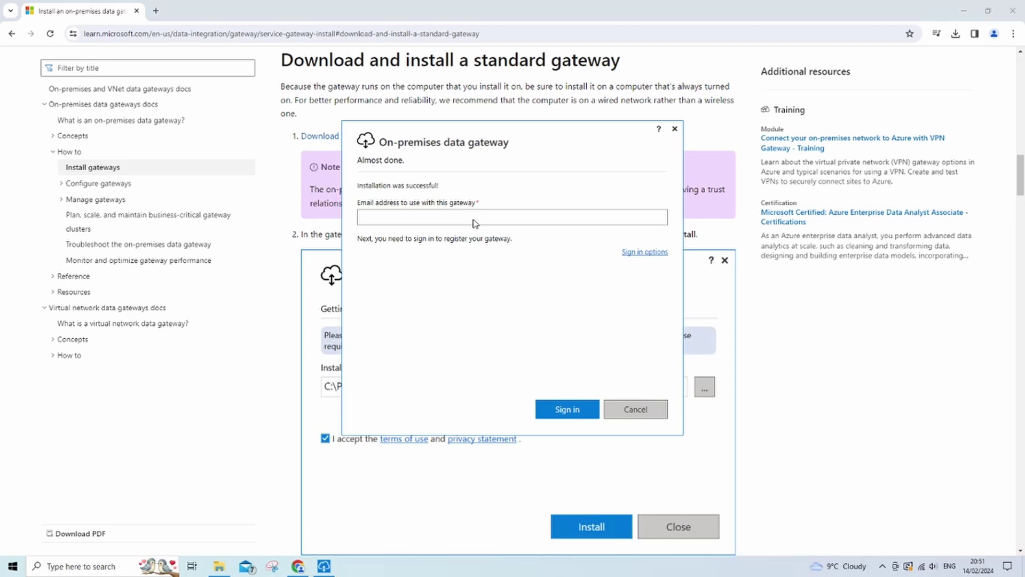
key("ctrl+v")
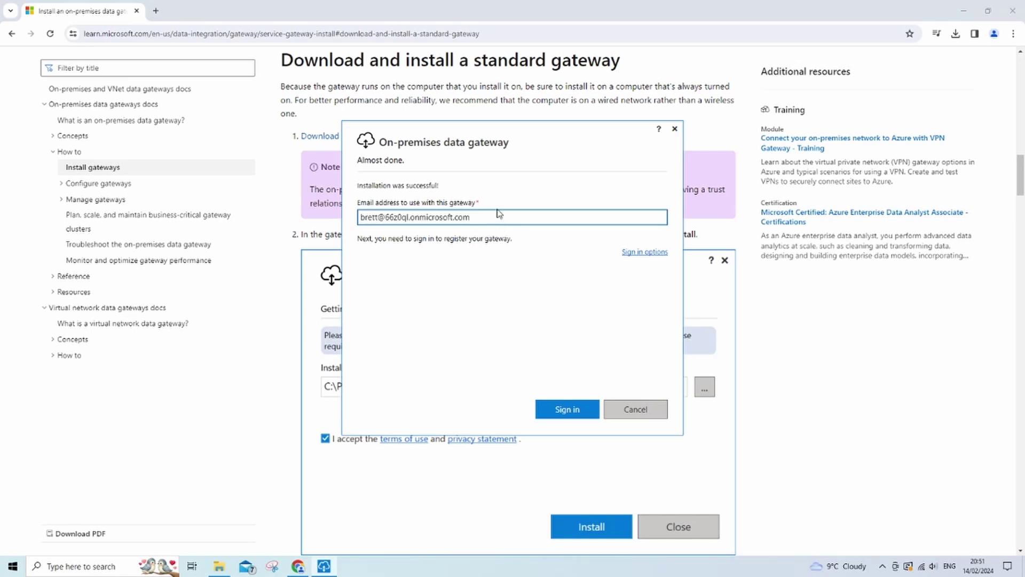
left_click(579, 410)
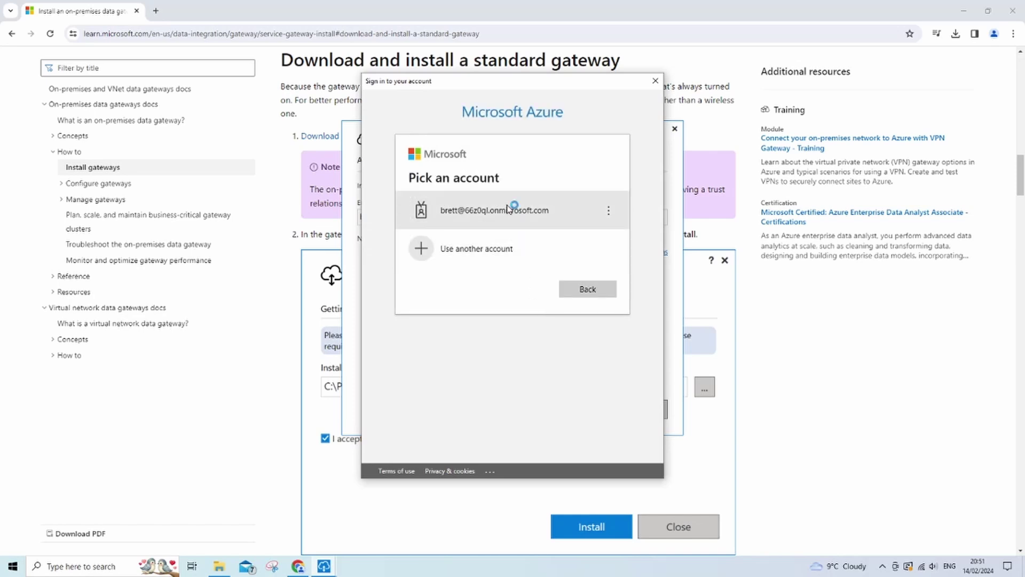
left_click(510, 209)
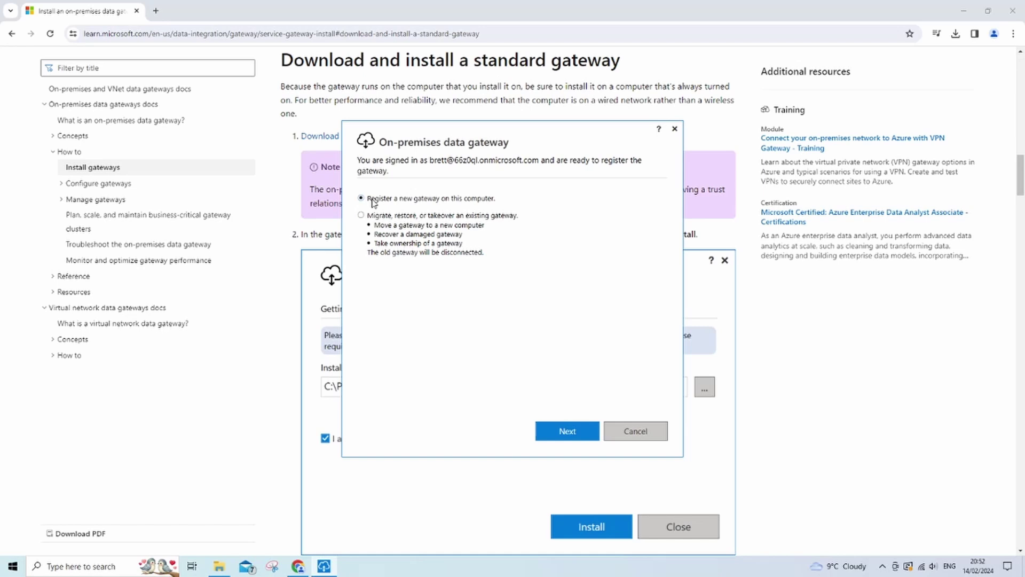
Step: Register a new gateway named dataGateway1 with a confirmed recovery key and configure it
left_click(548, 431)
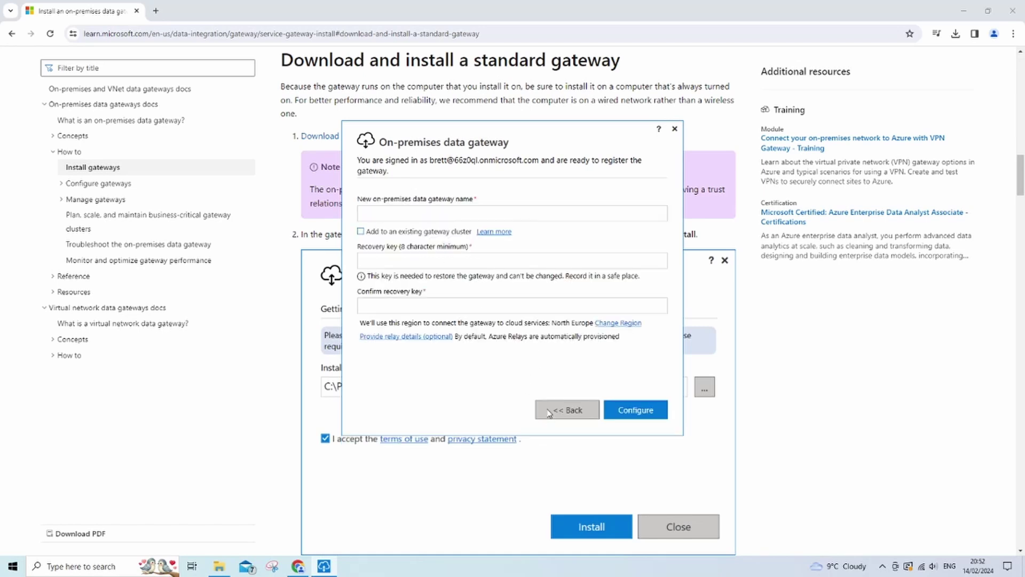
left_click(484, 214)
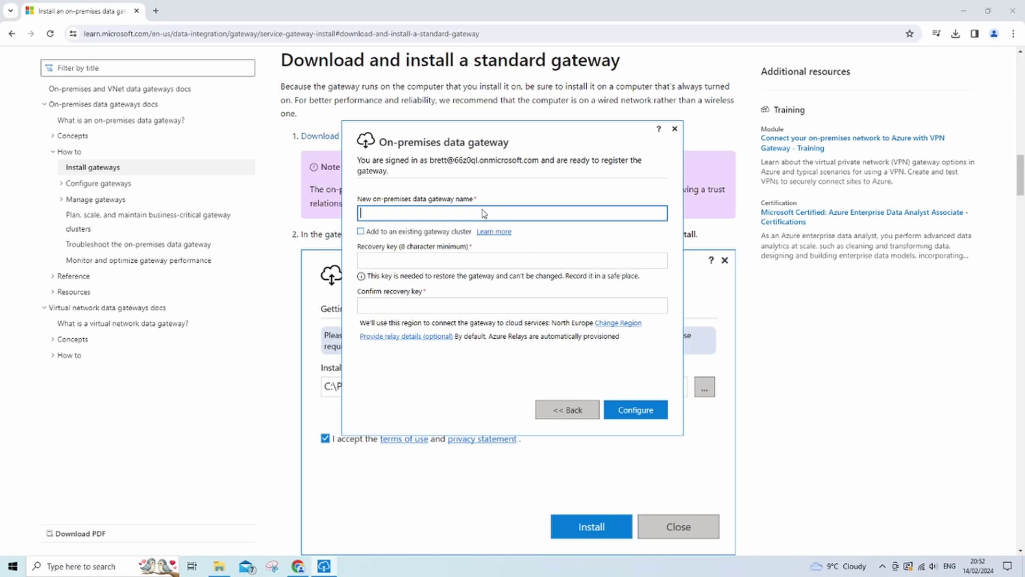
type("dataGateway1")
left_click(414, 262)
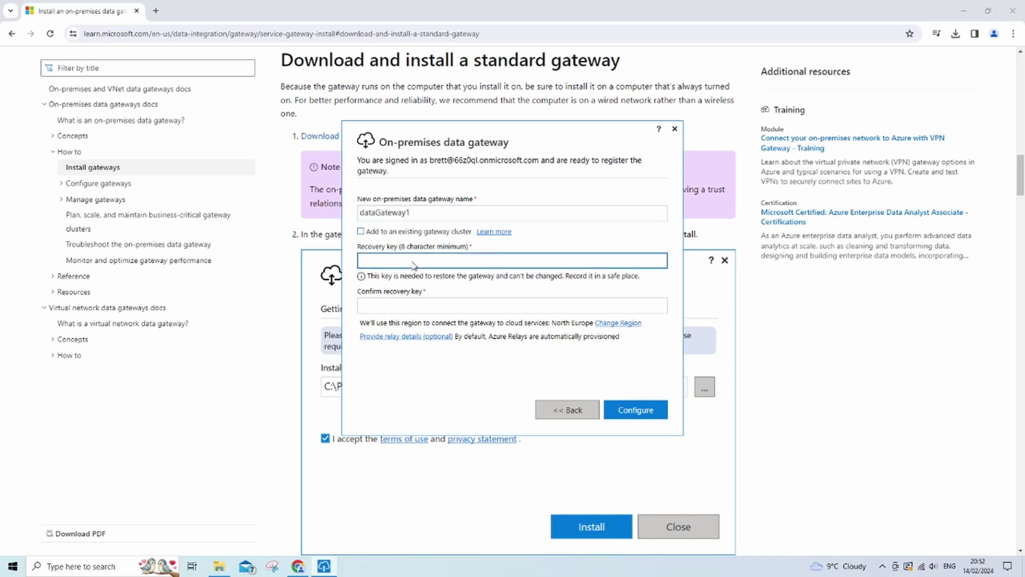
type("••••••••")
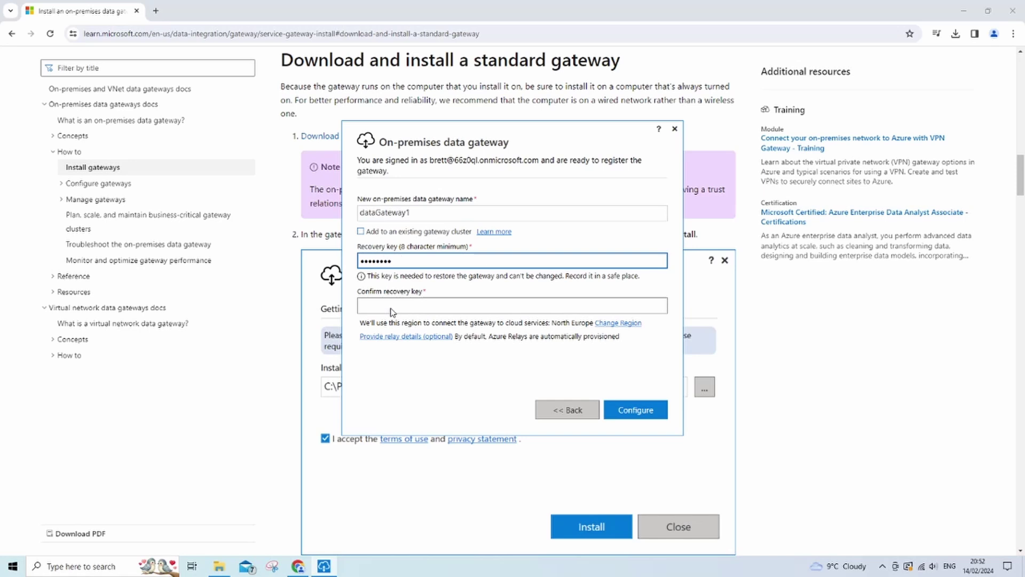
left_click(393, 313)
type("•••••")
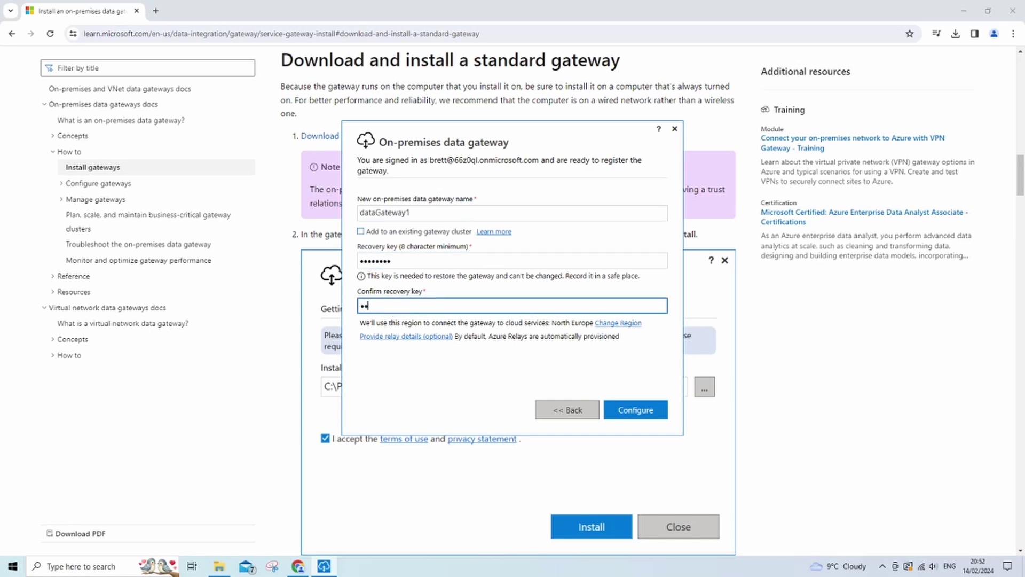
type("•••")
left_click(646, 410)
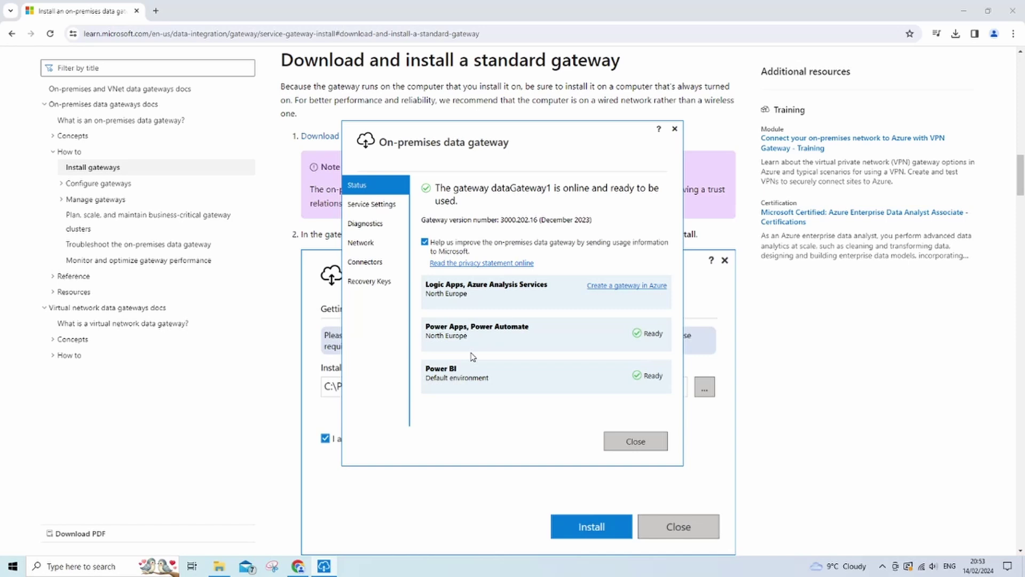
Step: Open Power Automate in a new tab and go to Discover all > Gateways to see dataGateway1
left_click(156, 10)
left_click(992, 53)
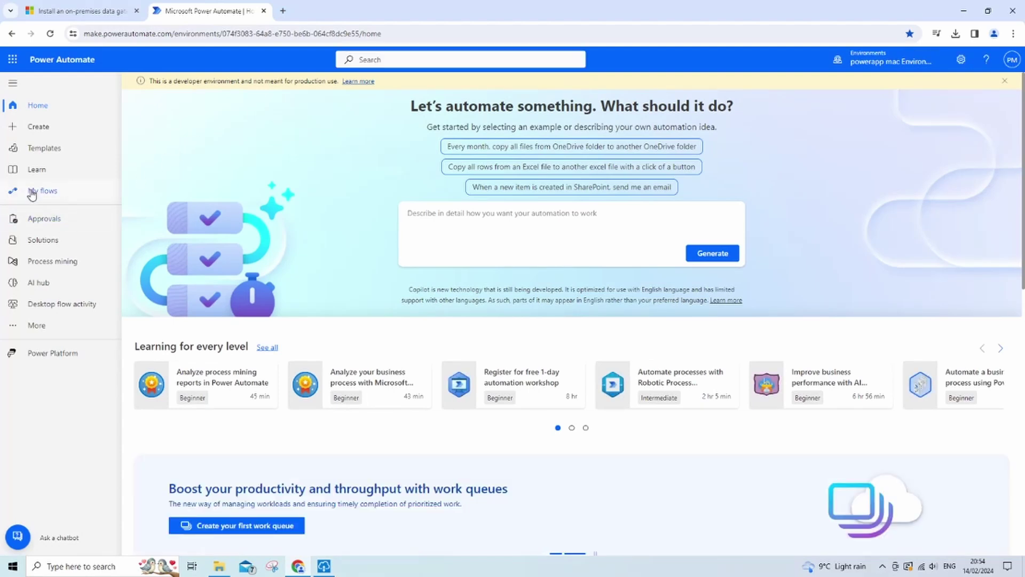
left_click(47, 328)
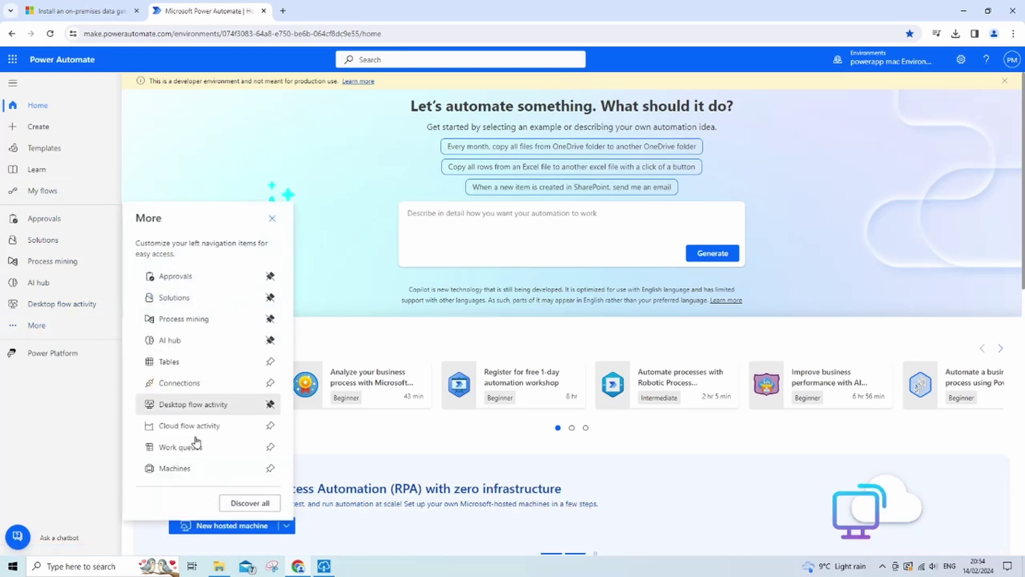
left_click(250, 503)
scroll(200, 369, "down", 3)
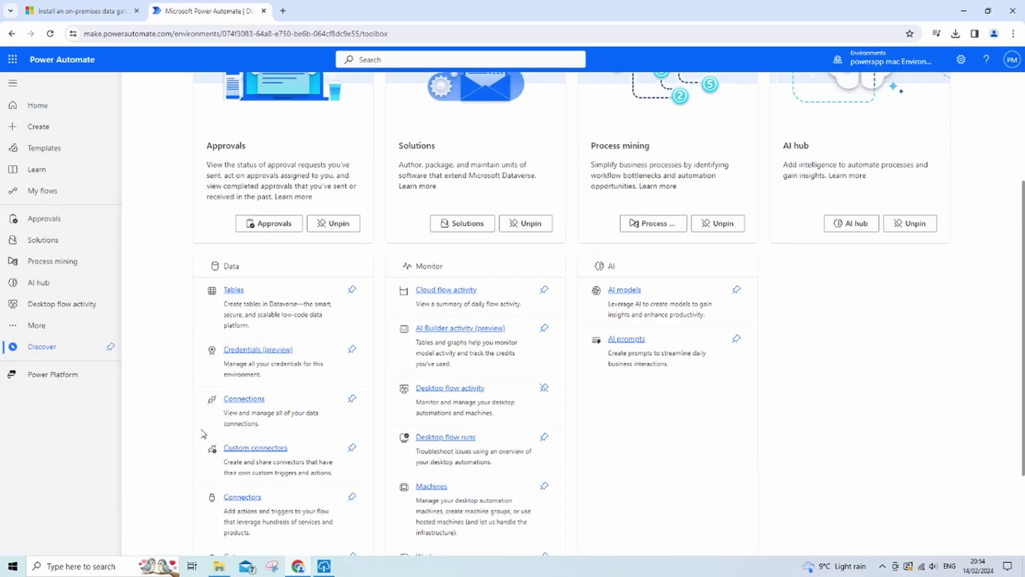
scroll(203, 433, "down", 3)
left_click(247, 428)
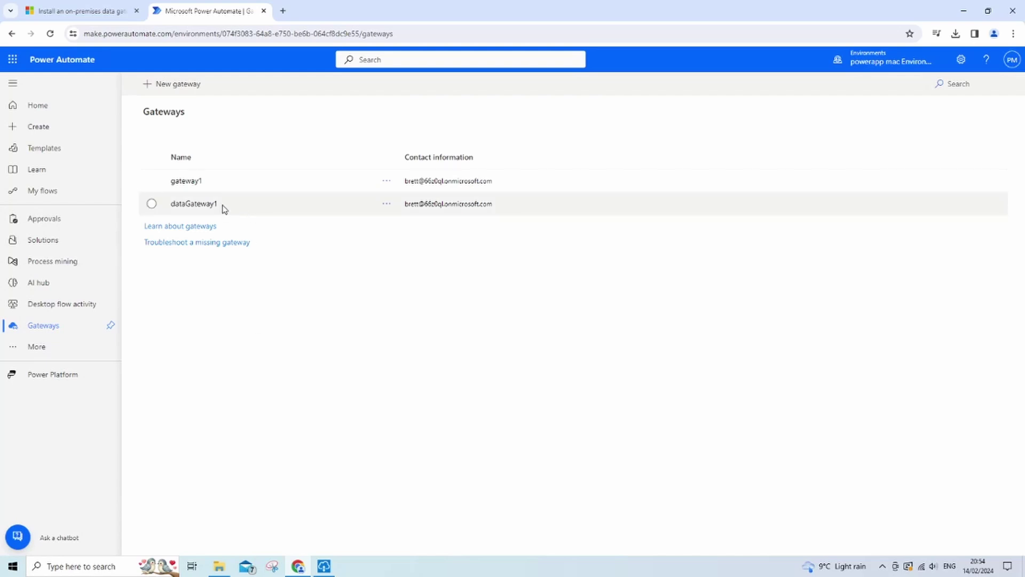
left_click_drag(221, 209, 169, 208)
left_click(225, 299)
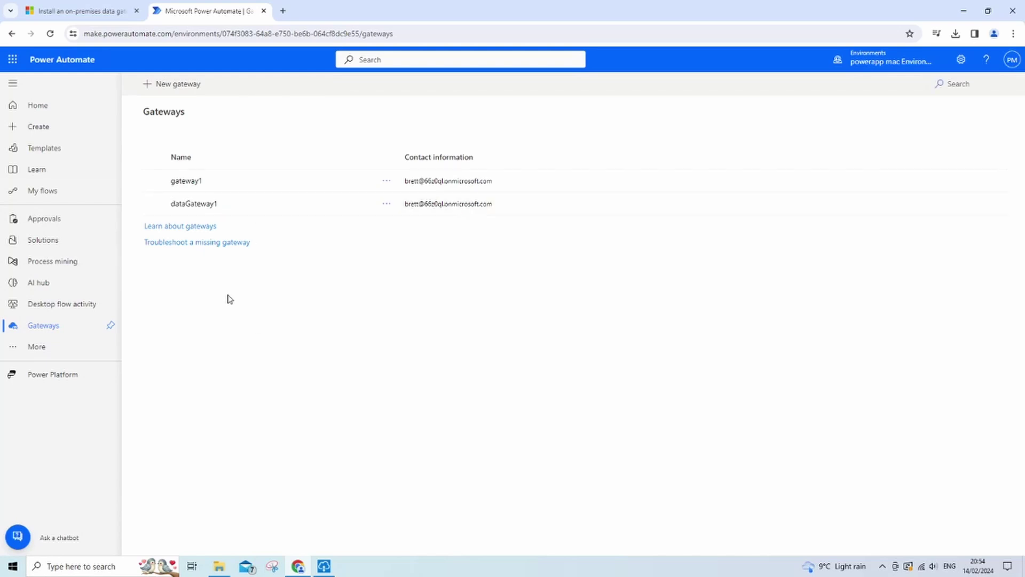
Step: From My flows, create an instant cloud flow 'dataGateway test' with the Manually trigger a flow trigger
left_click(43, 192)
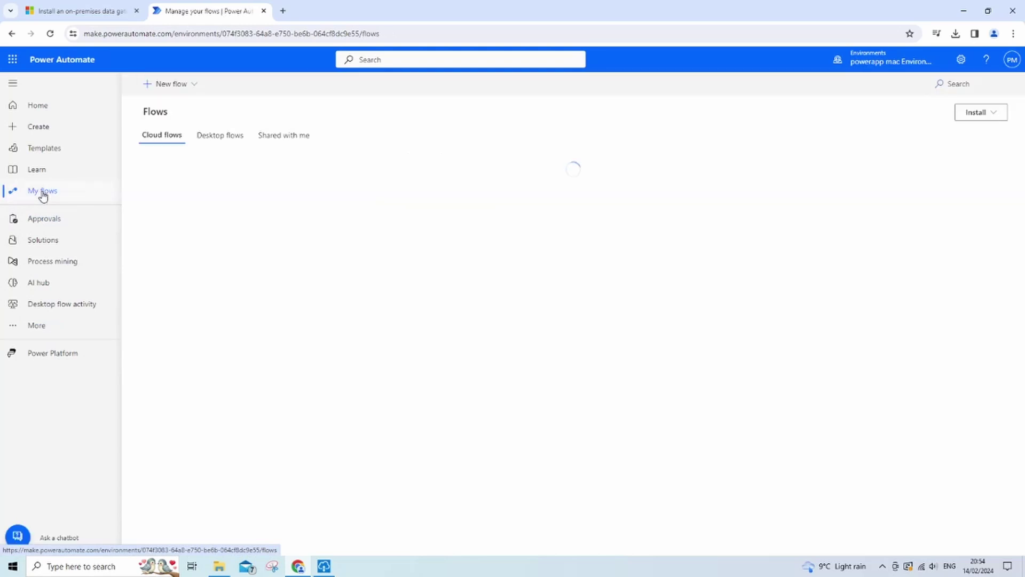
left_click(166, 85)
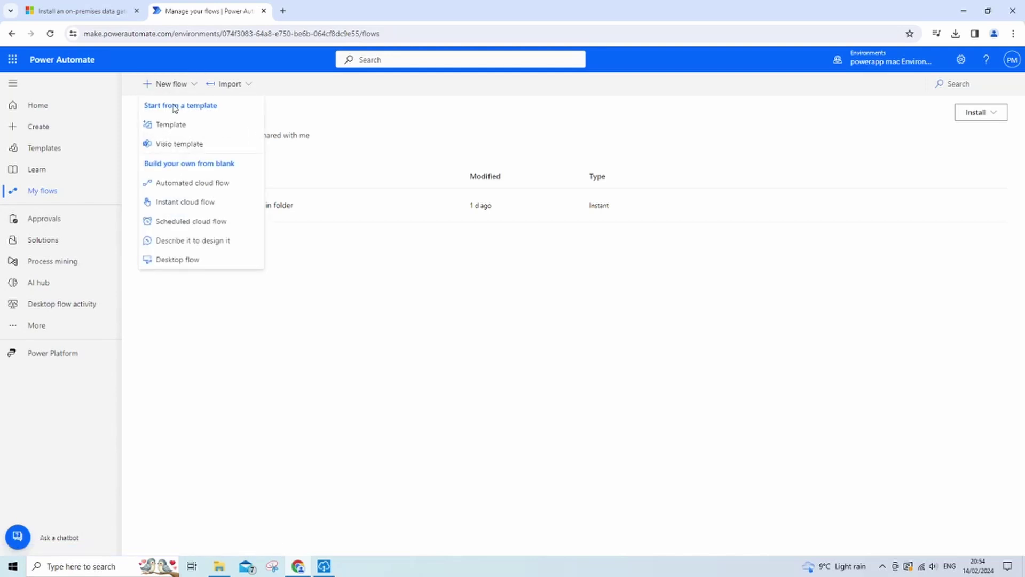
left_click(194, 205)
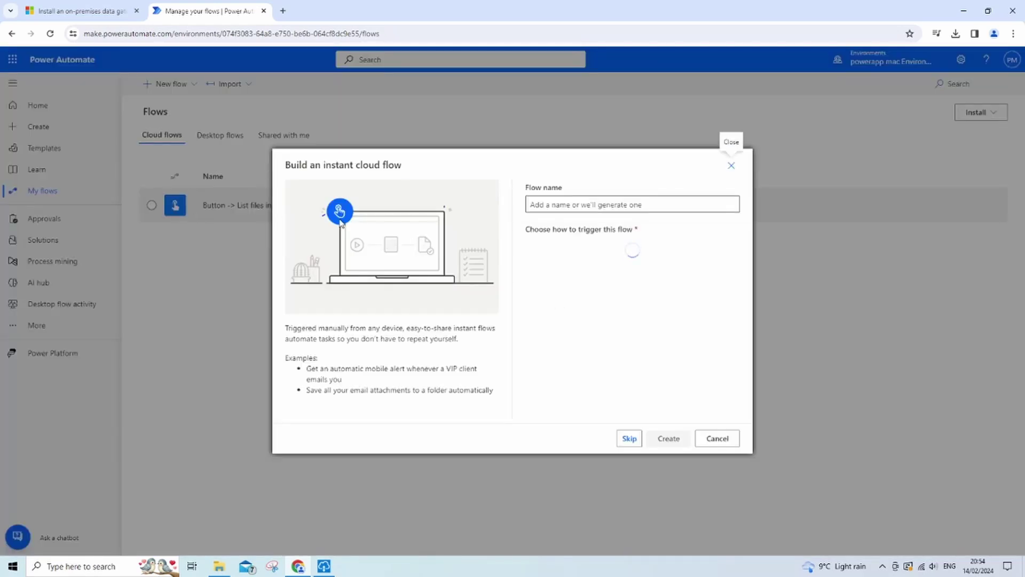
left_click(710, 252)
left_click(612, 203)
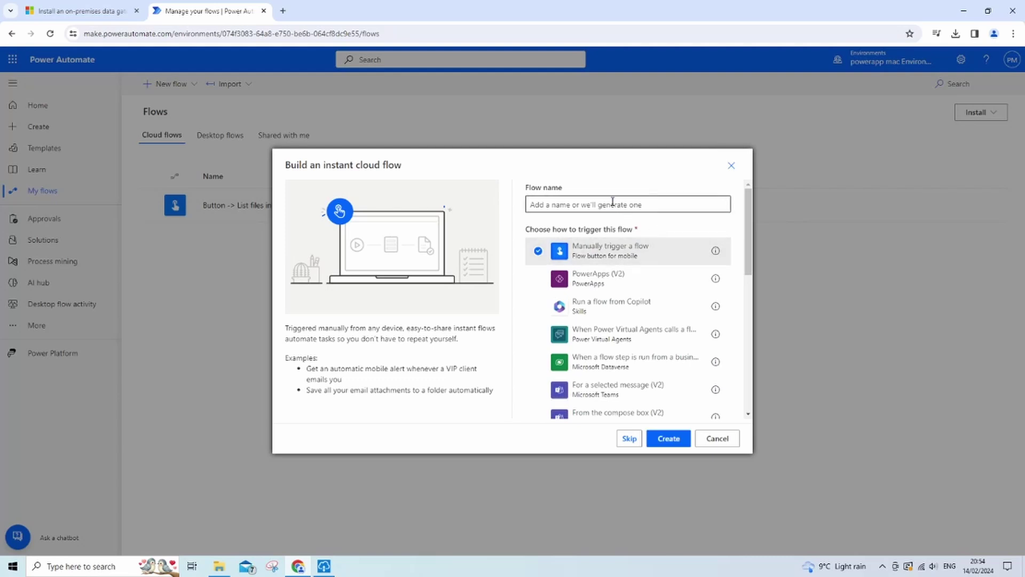
type("dataG")
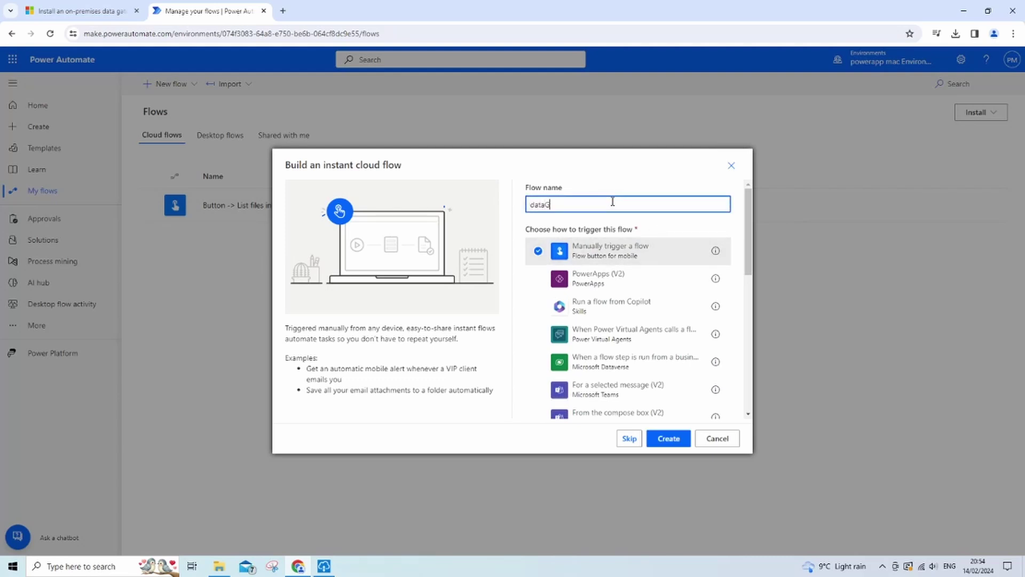
type("ateway test")
left_click(676, 440)
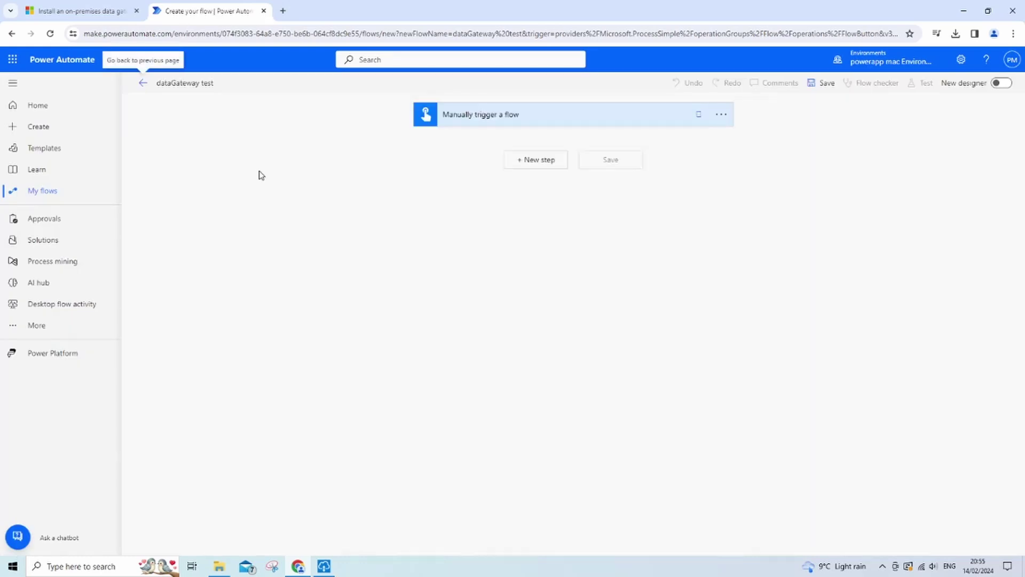
Step: Add a File System 'List files in folder' action as a new step after the trigger
left_click(538, 162)
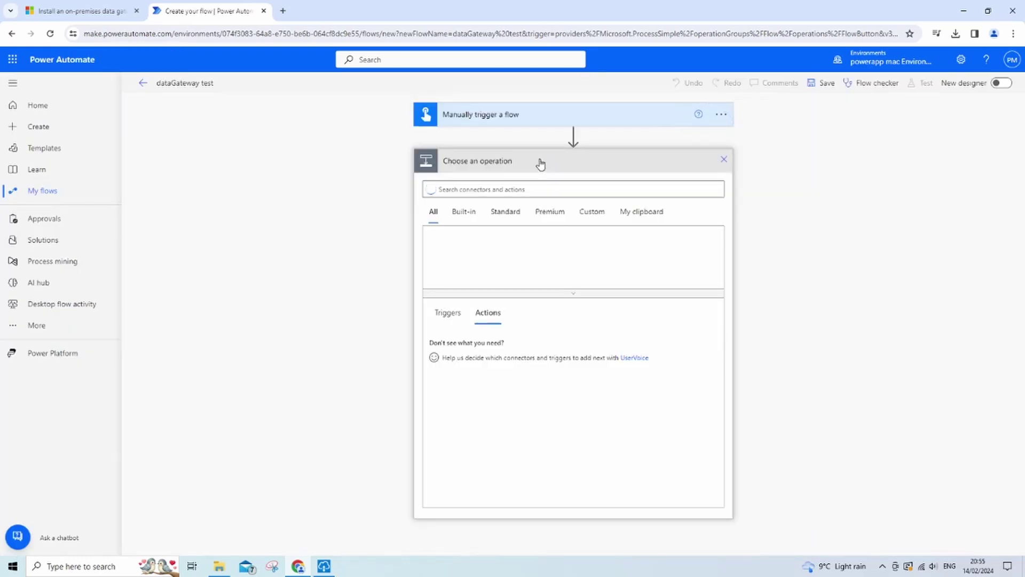
left_click(519, 187)
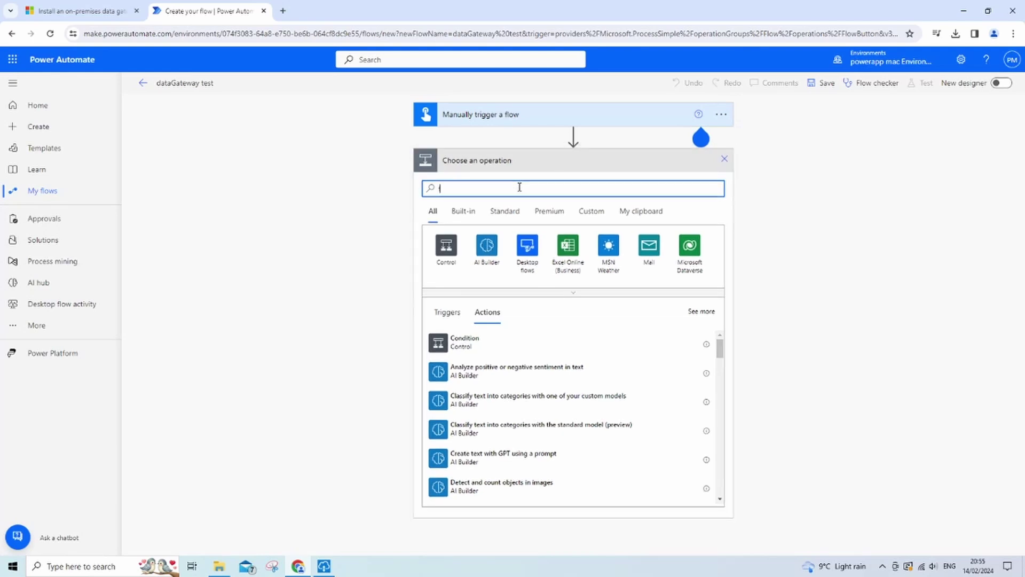
type("file system")
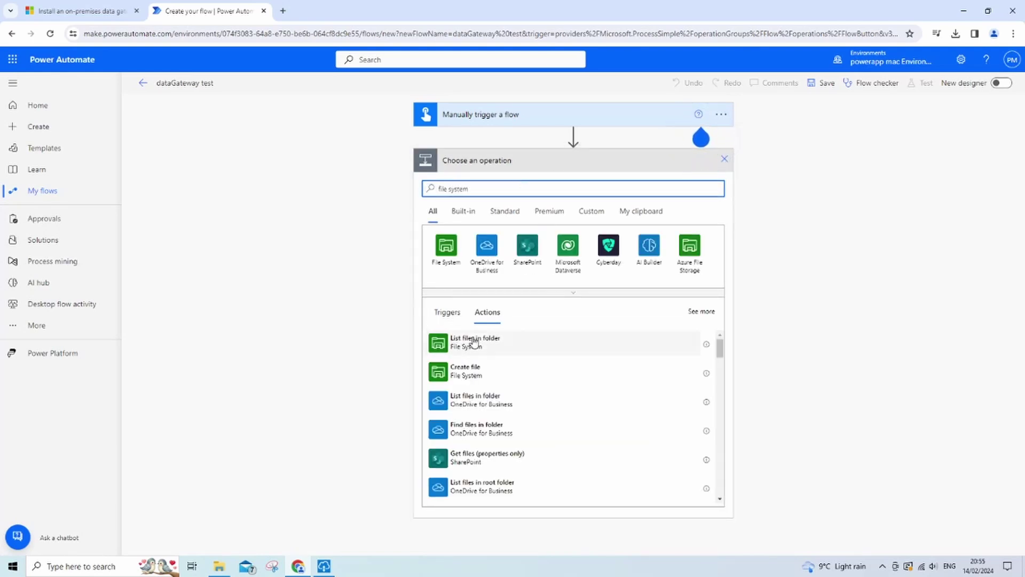
left_click(474, 342)
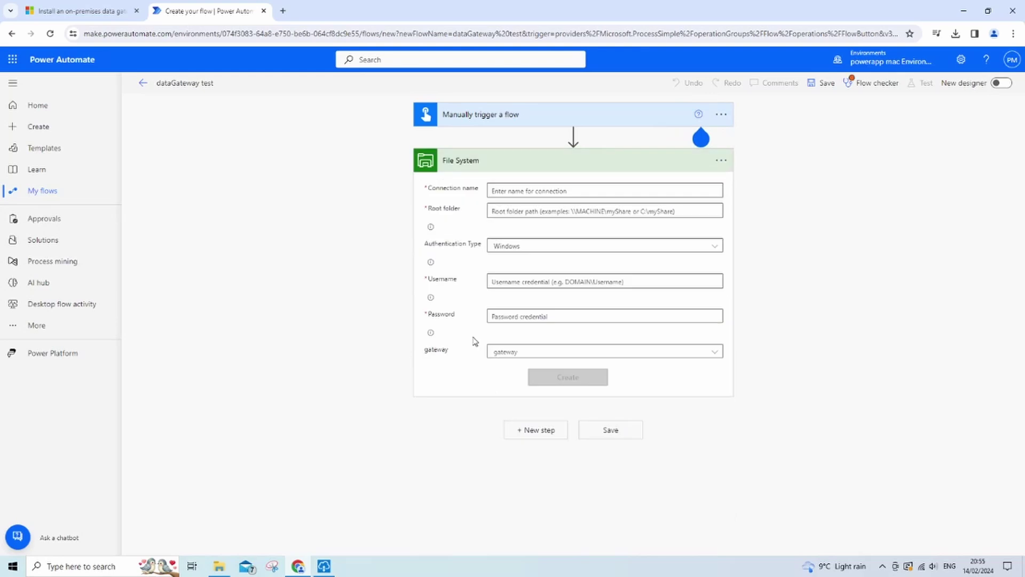
Step: Name the connection 'dataGateway test' and paste the user profile path as root folder
left_click(531, 187)
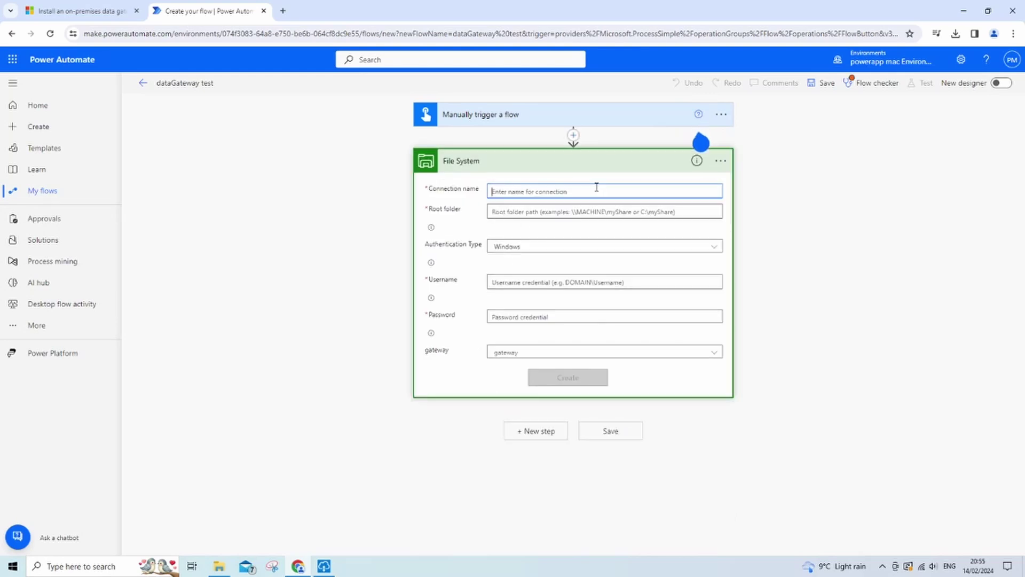
type("dataGateway test")
left_click(557, 213)
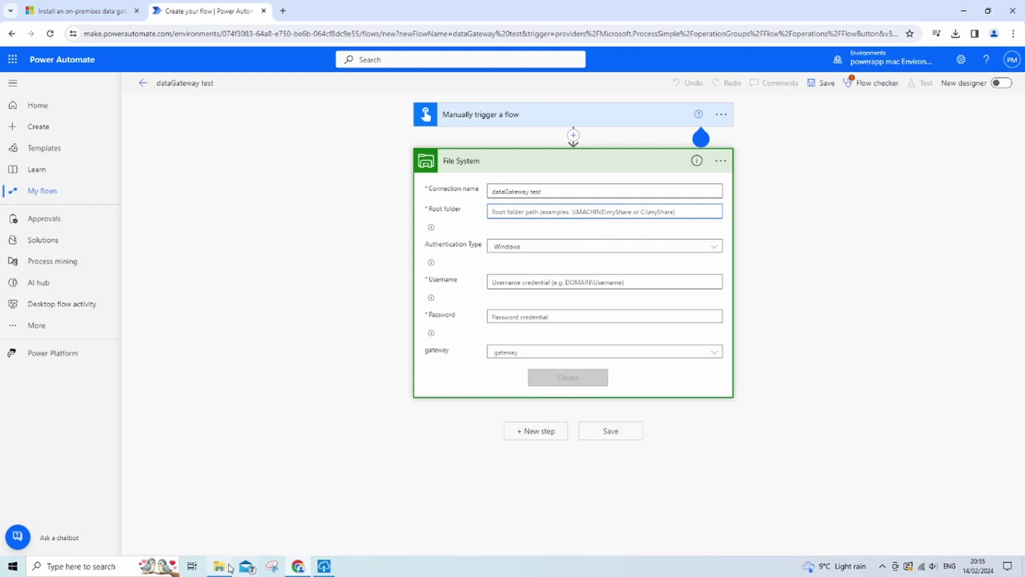
type("C:\\Users\\bret")
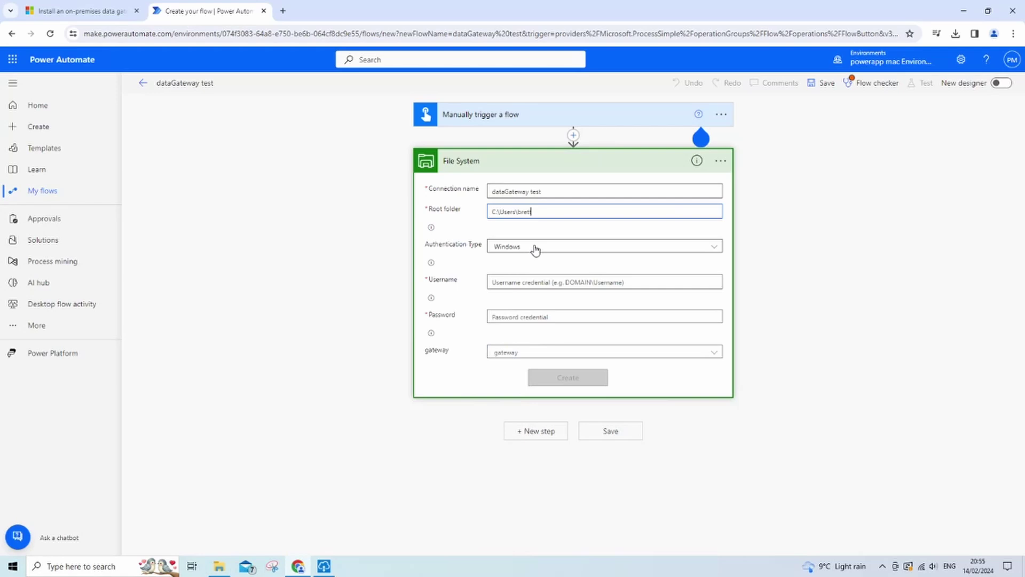
left_click(525, 283)
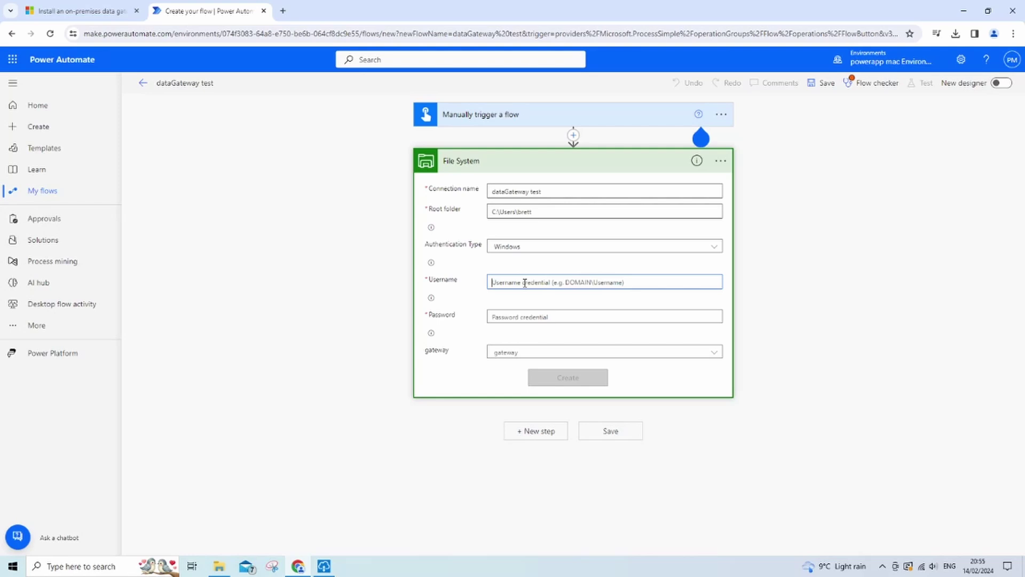
Step: Run whoami in Command Prompt and copy the domain\user account name for the username field
key("super")
type("cmd")
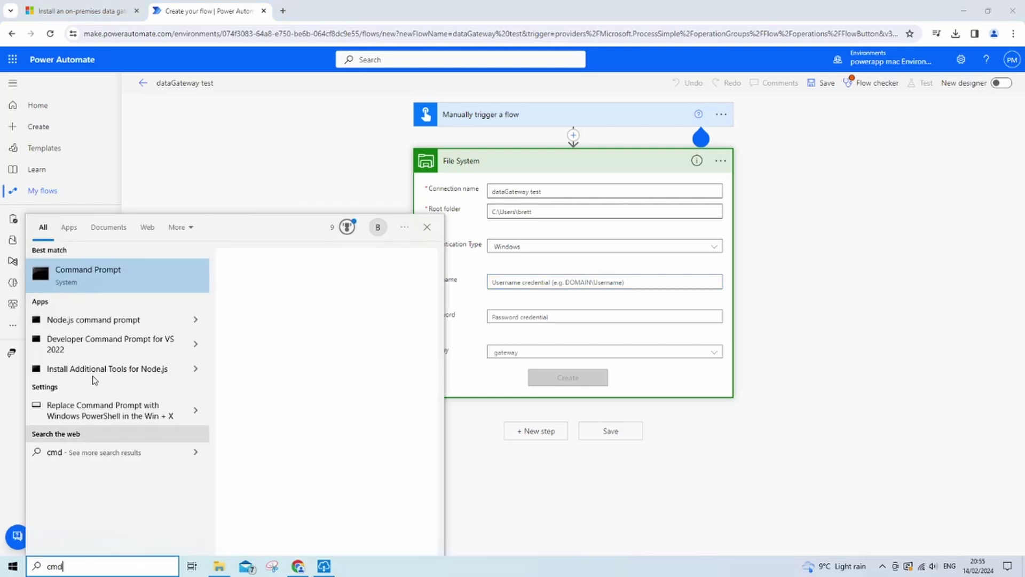
left_click(94, 280)
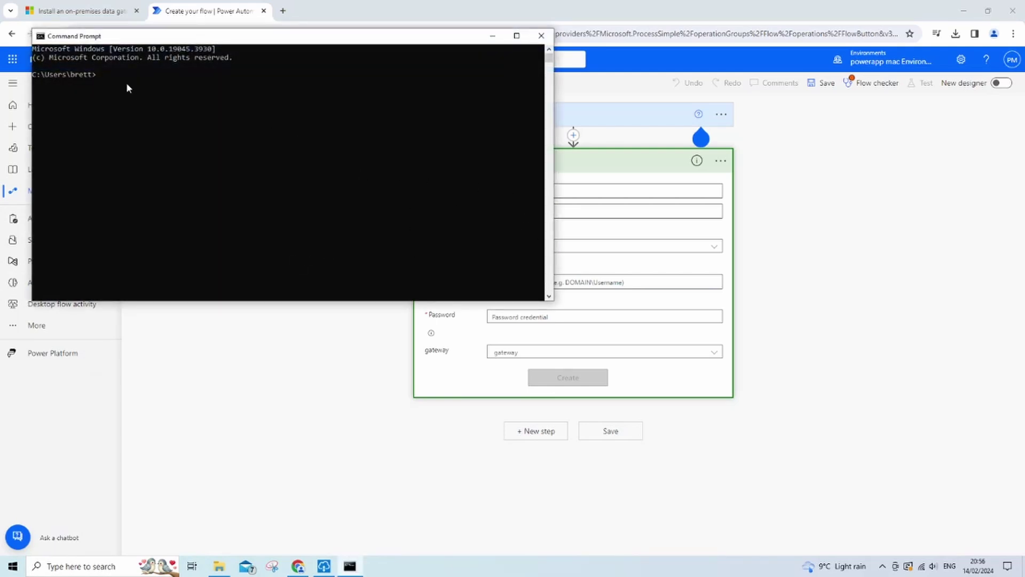
type("whoami")
key("Return")
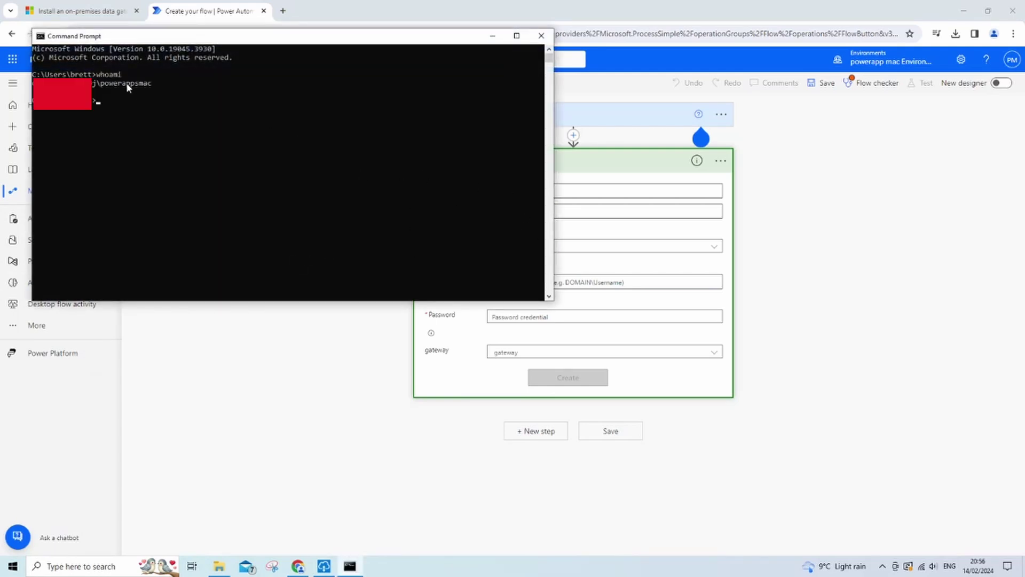
left_click_drag(159, 84, 92, 84)
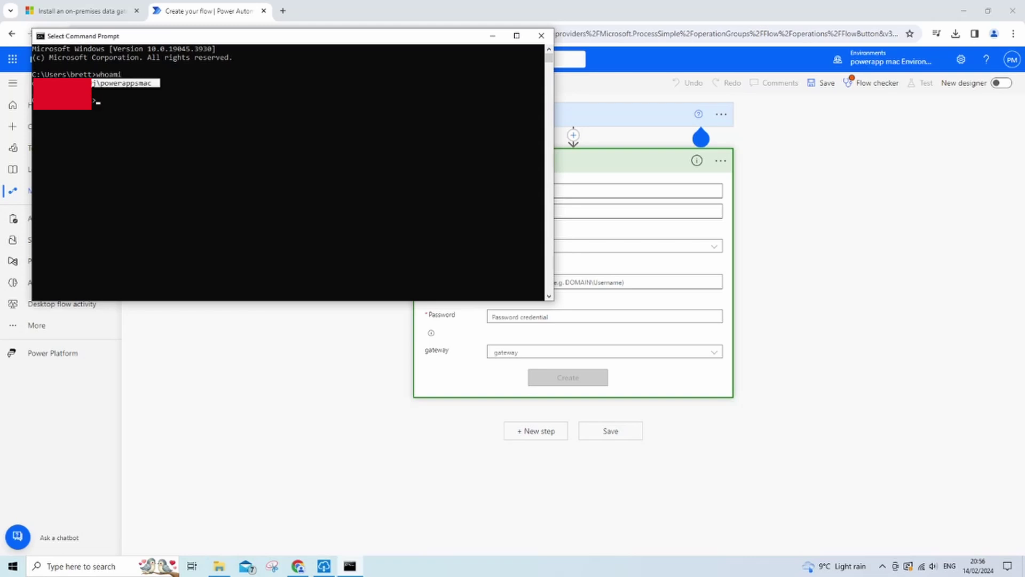
key("Return")
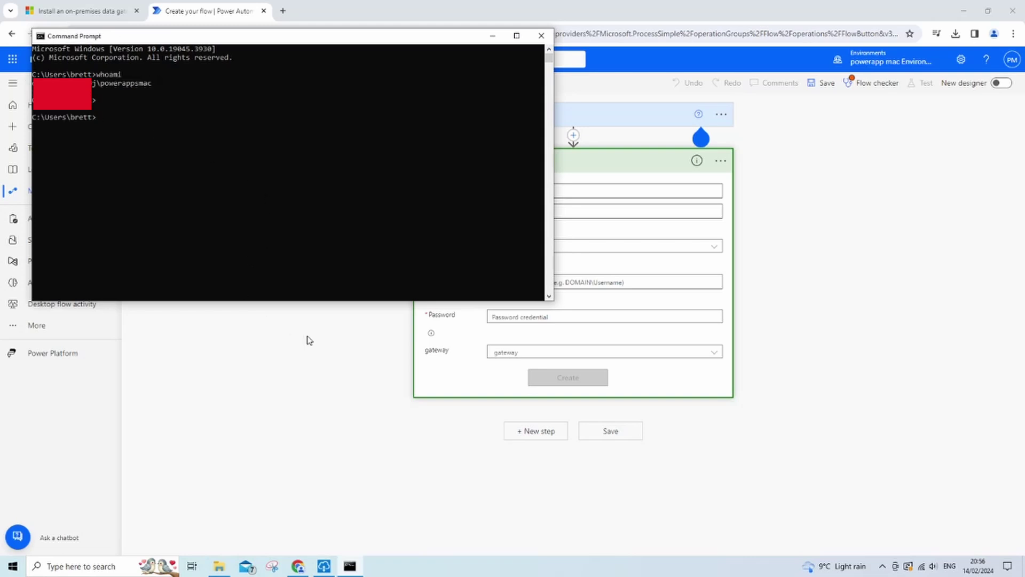
left_click(306, 339)
left_click(529, 282)
Step: Enter the account username and password, select gateway dataGateway1, and create the connection
key("ctrl+v")
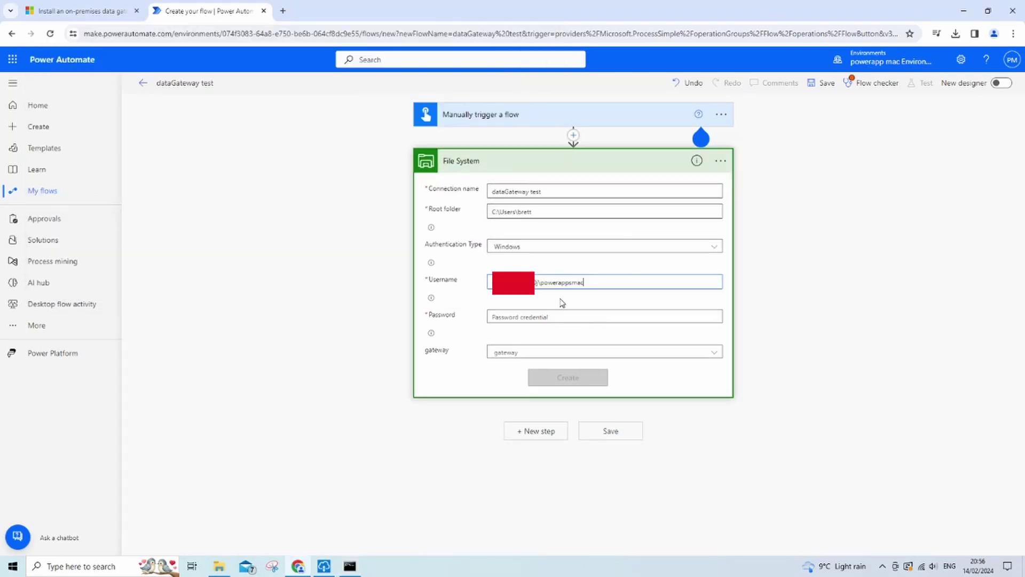
left_click(586, 317)
type("•••••••••")
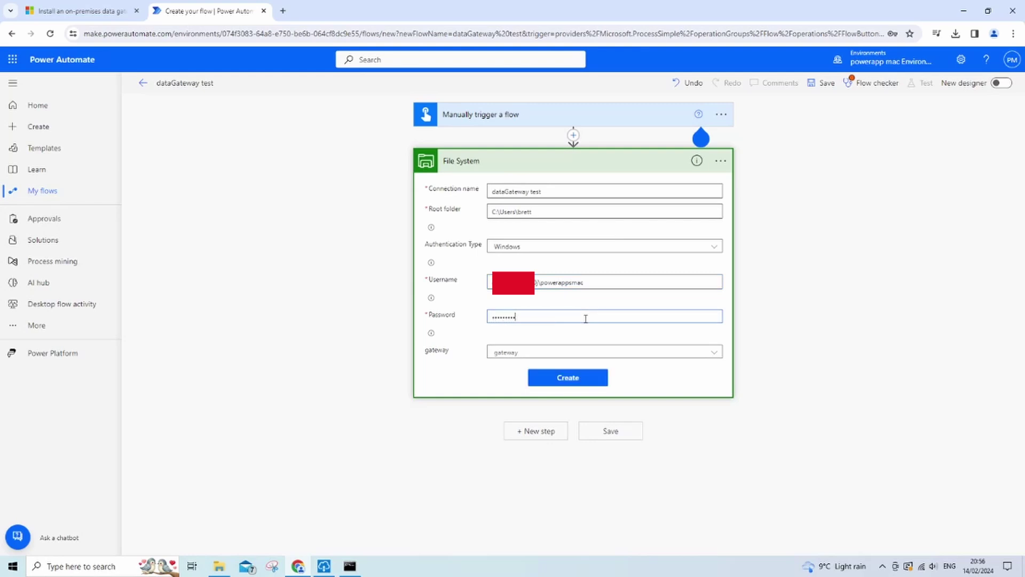
type("•")
type("•")
left_click(571, 351)
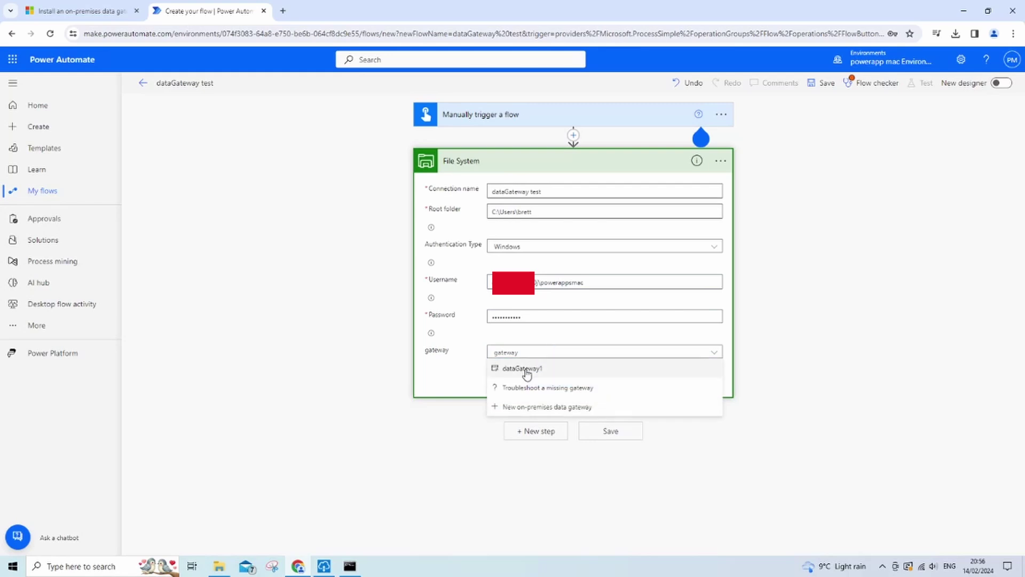
left_click(510, 373)
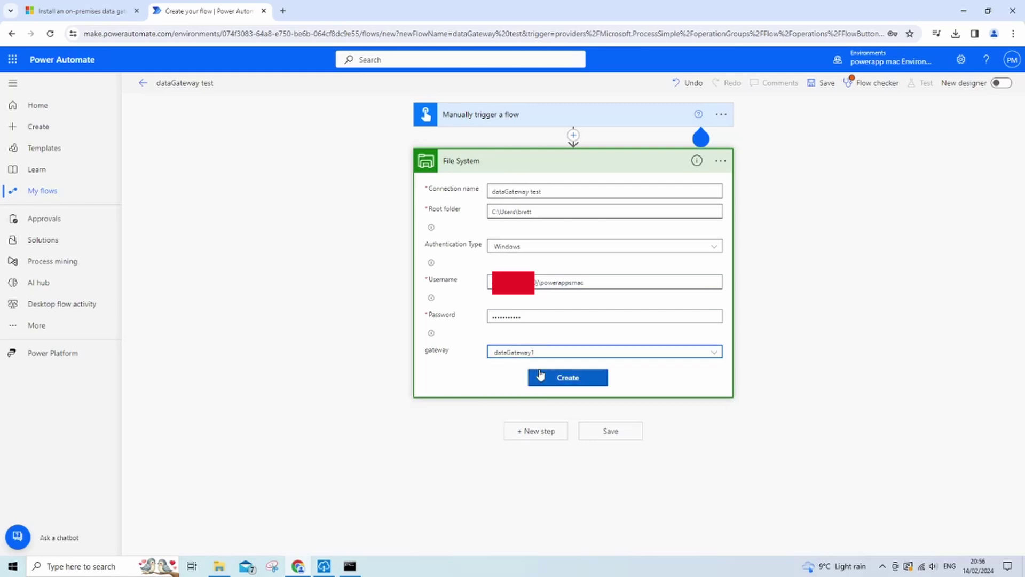
left_click(570, 377)
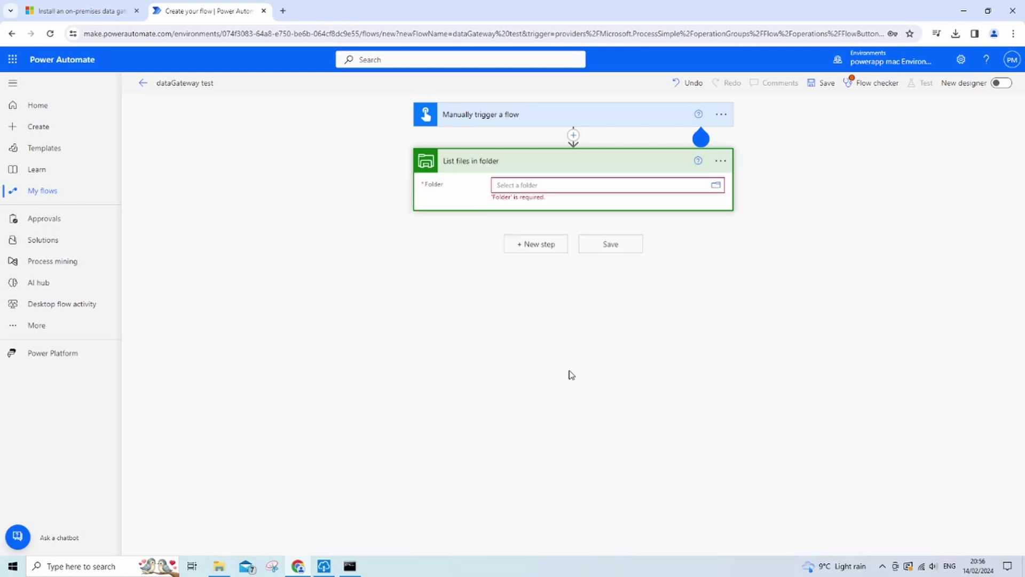
Step: Browse the FileSystem root from the Folder field to list folders like AppData and 3D Objects
left_click(717, 185)
left_click(881, 216)
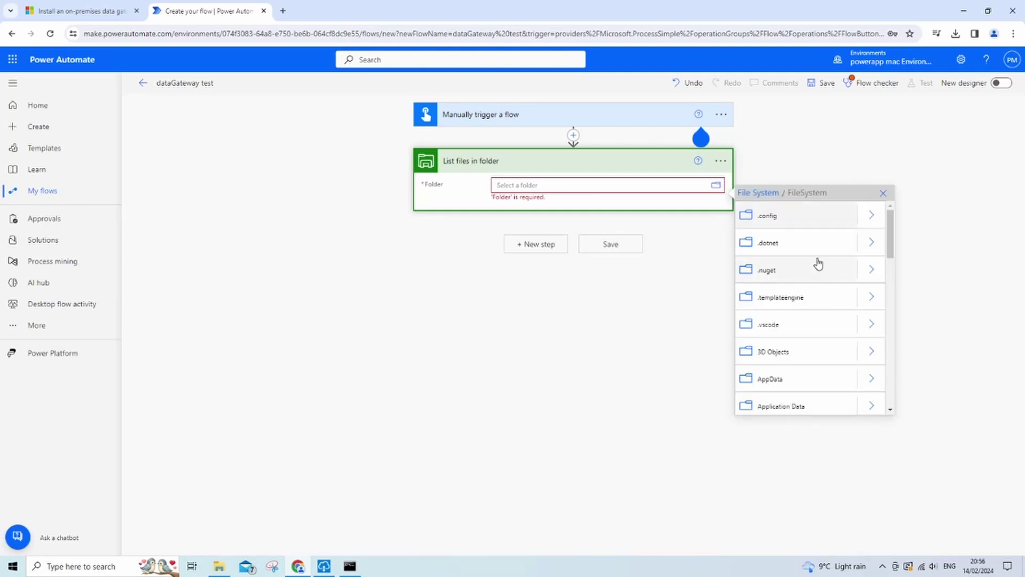
scroll(886, 233, "down", 1)
scroll(889, 245, "up", 1)
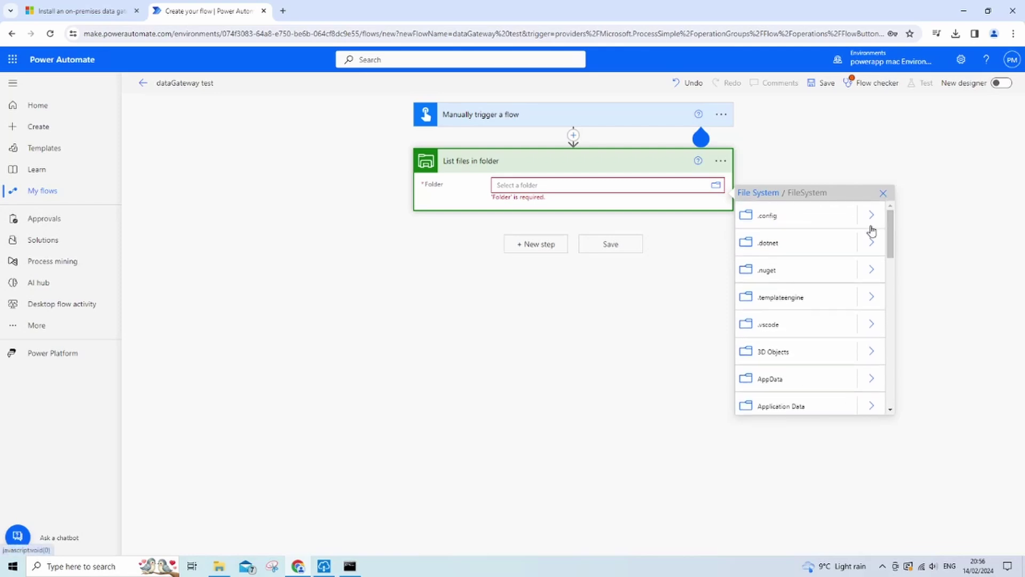